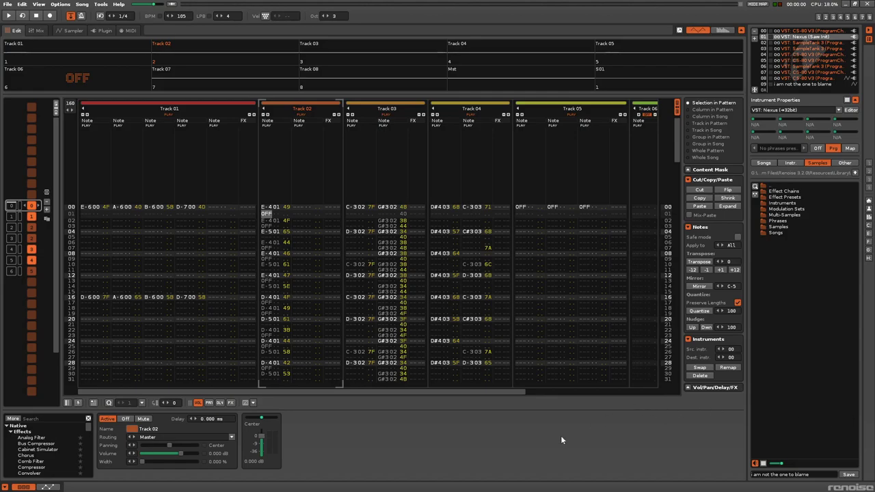
Step: Start song playback through the strings, drums and vocal tracks
key("space")
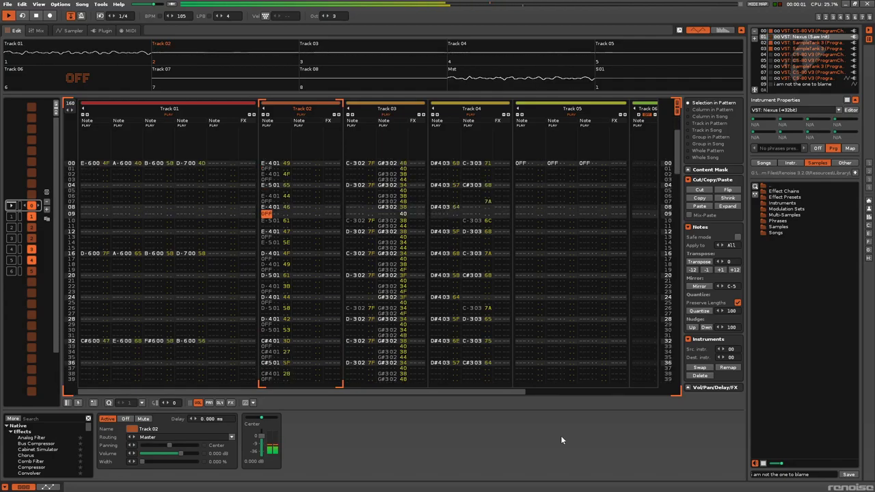